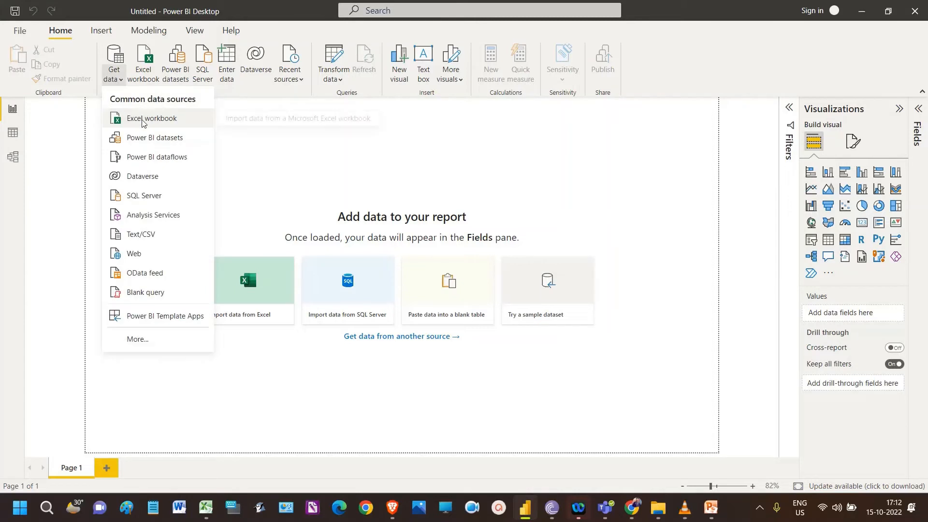
# Load the Employee and Plant Location sheets from the Employee Details Excel workbook.
pyautogui.click(128, 118)
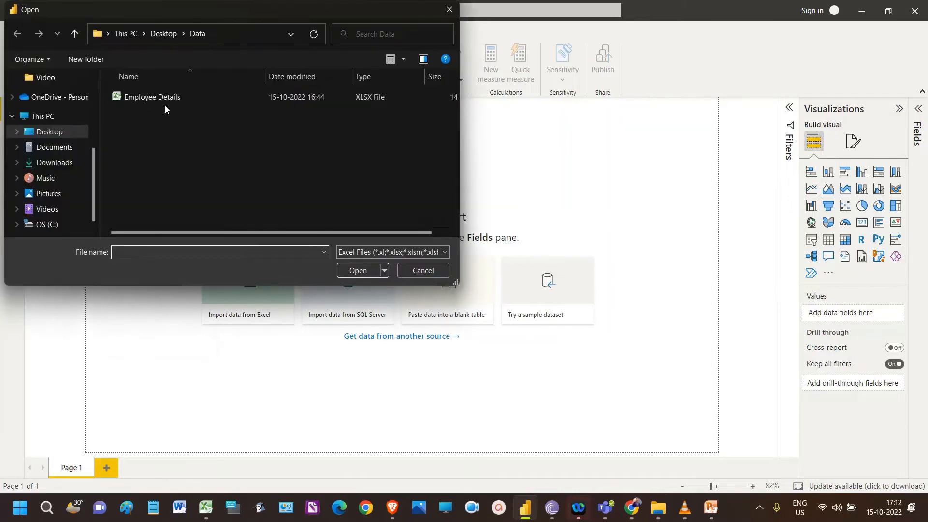
pyautogui.doubleClick(179, 96)
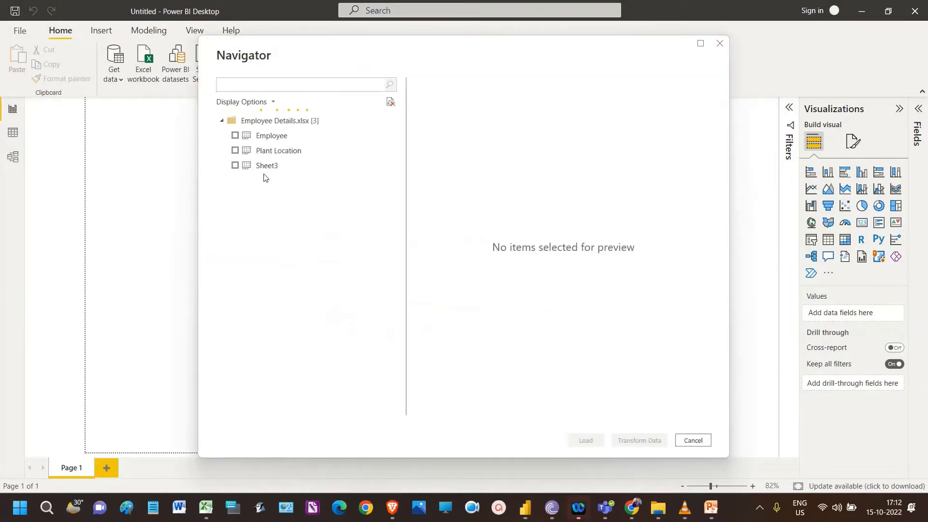
pyautogui.click(234, 135)
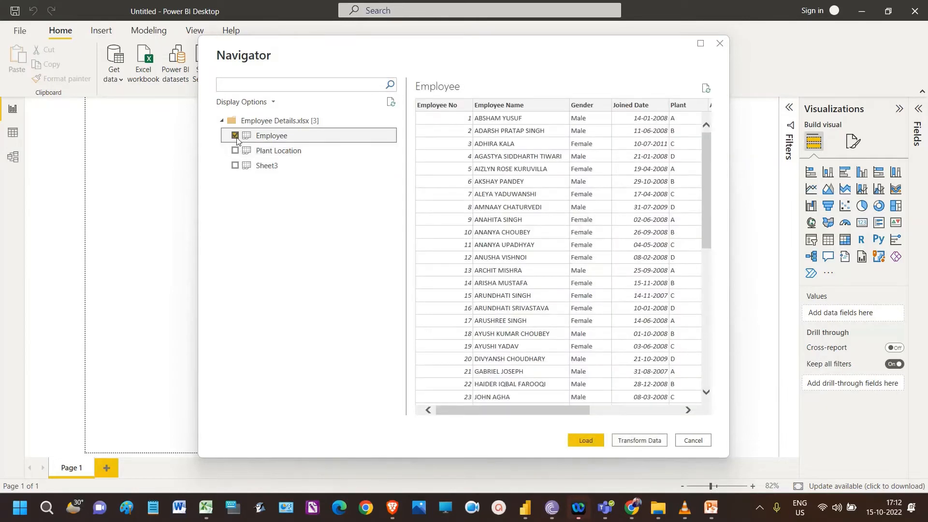
pyautogui.click(235, 150)
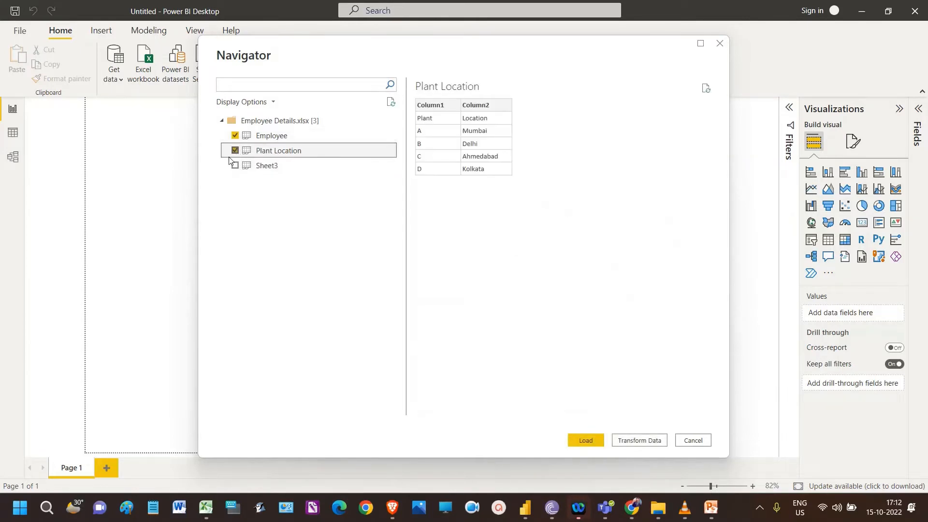
pyautogui.click(570, 440)
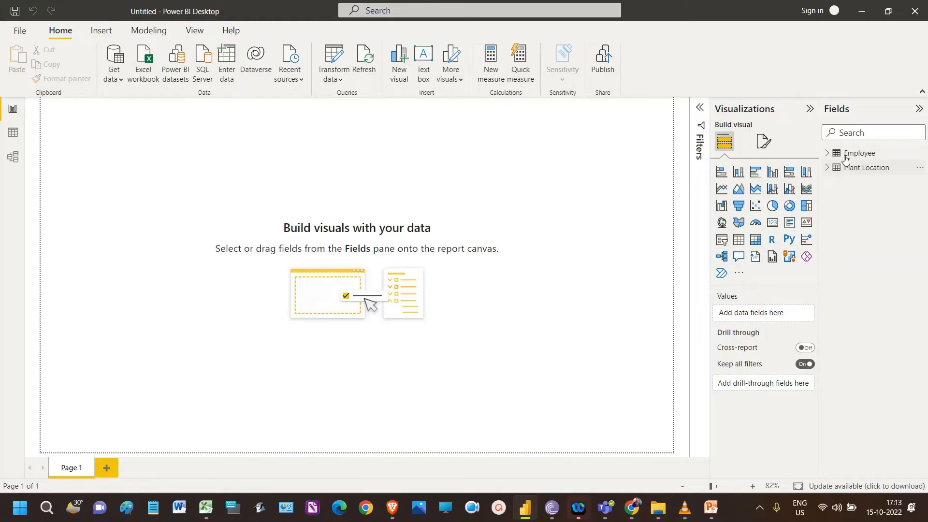
# Examine the rows of the Employee and Plant Location tables and check the model diagram for a relationship between them.
pyautogui.click(12, 138)
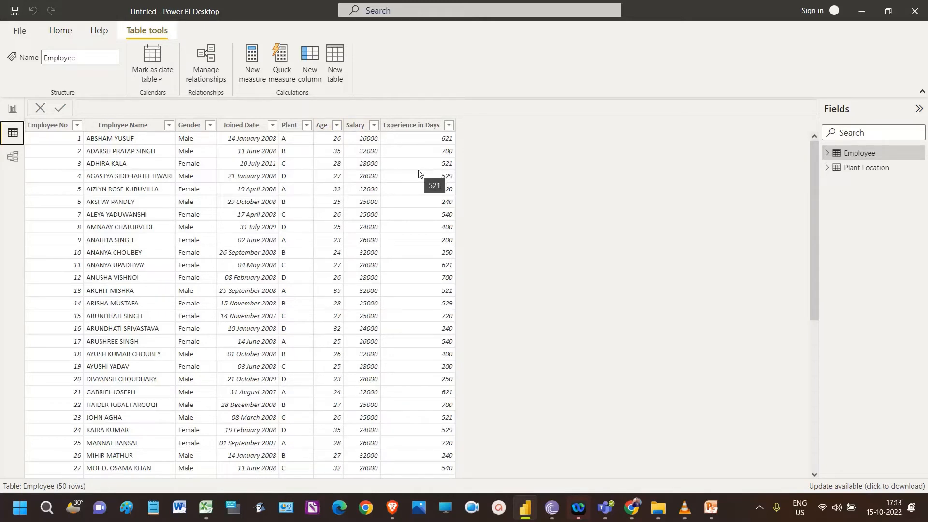
pyautogui.click(853, 175)
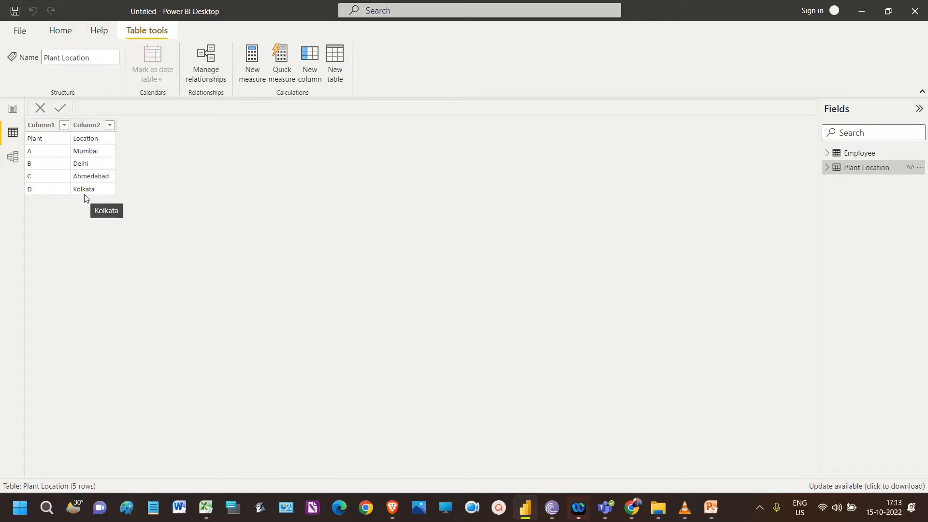
pyautogui.click(15, 159)
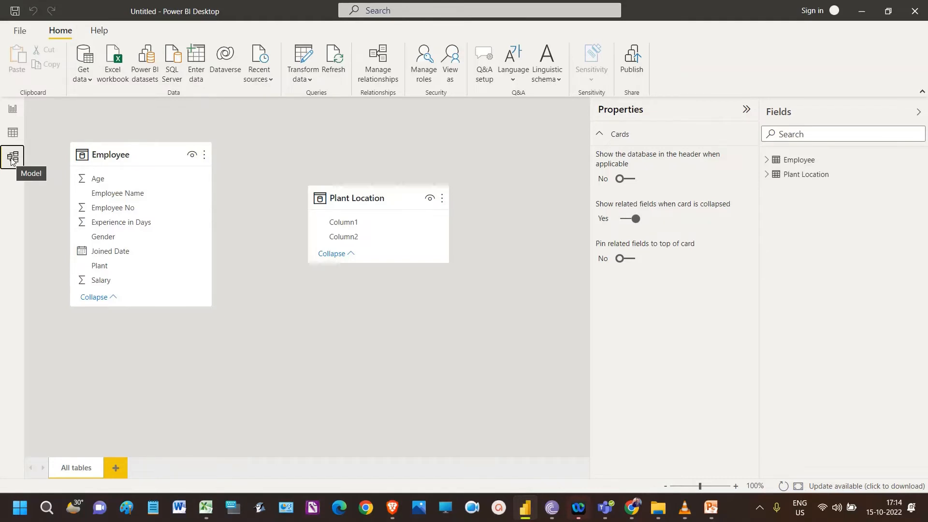
pyautogui.click(13, 110)
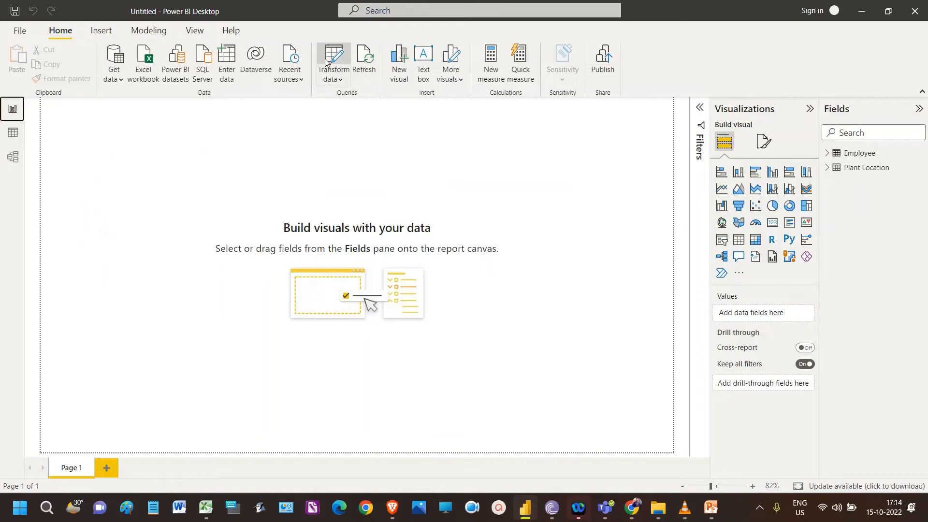
# Open the Power Query Editor and promote the first row of the Plant Location query to column headers.
pyautogui.click(327, 63)
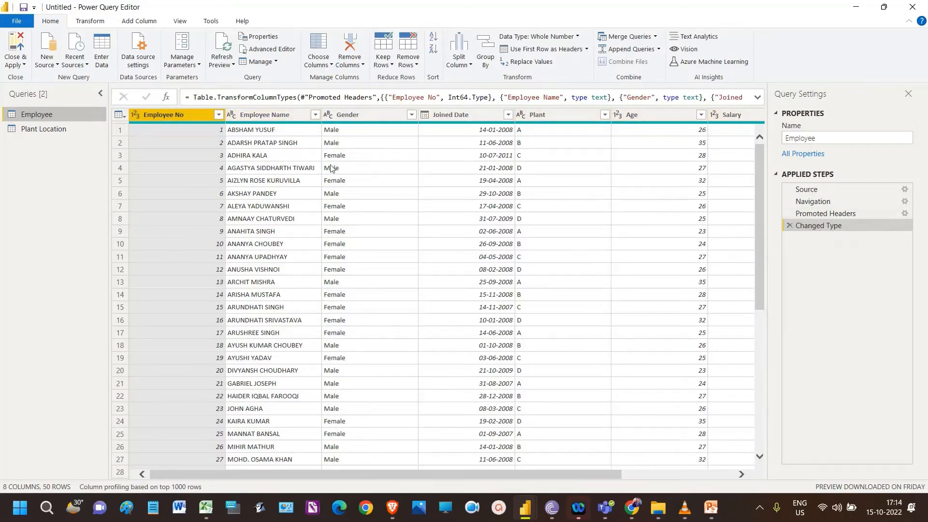
pyautogui.click(24, 129)
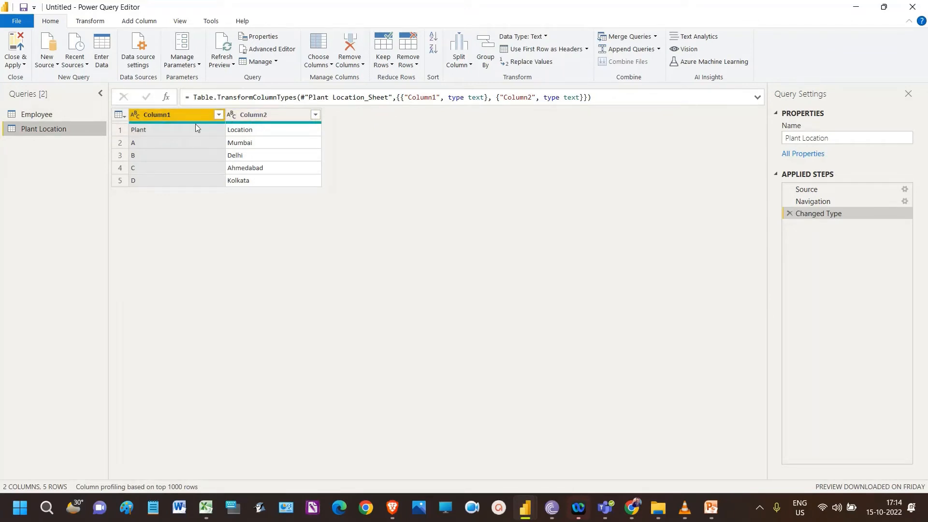
pyautogui.click(120, 131)
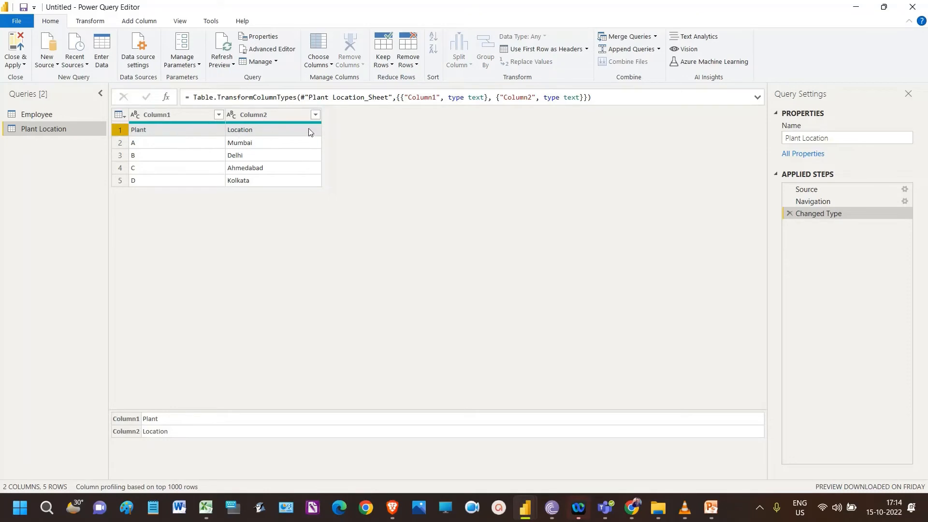
pyautogui.click(541, 50)
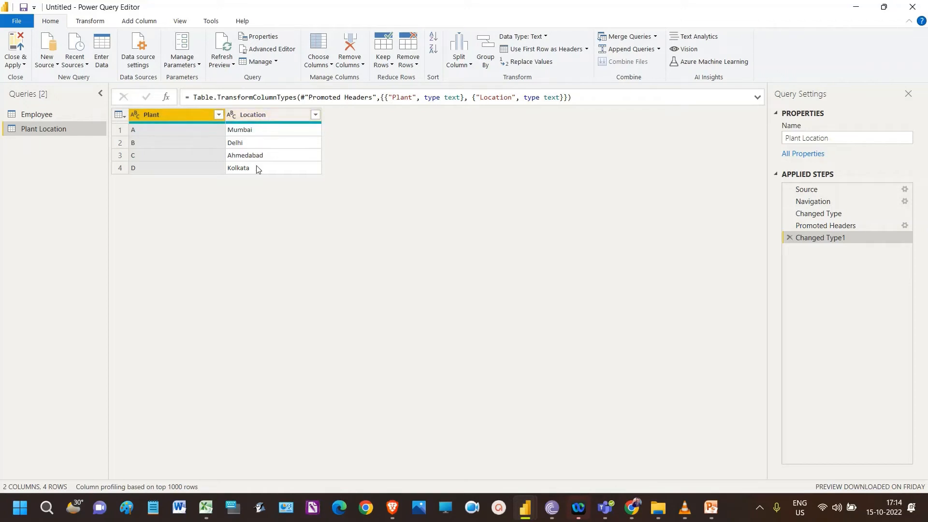
# Compare the columns of the Employee and Plant Location queries and apply the query changes to the report.
pyautogui.click(46, 115)
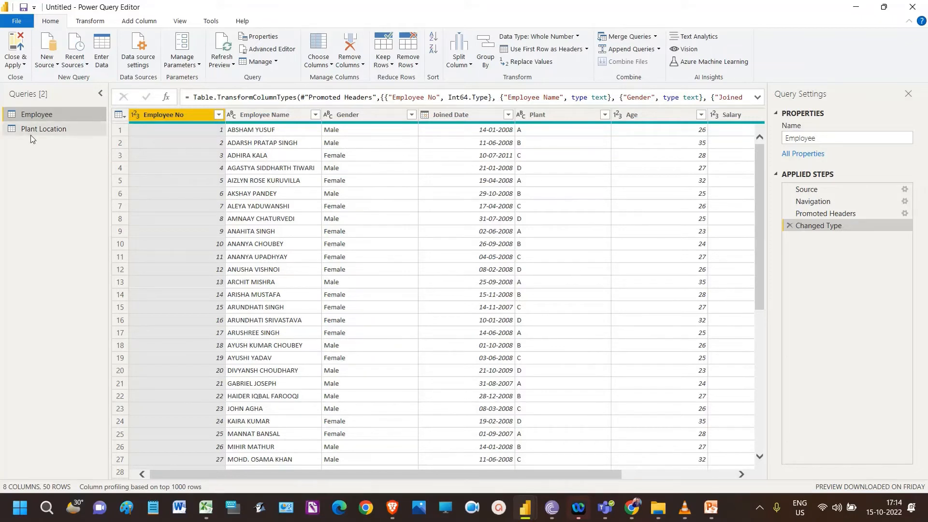
pyautogui.click(71, 129)
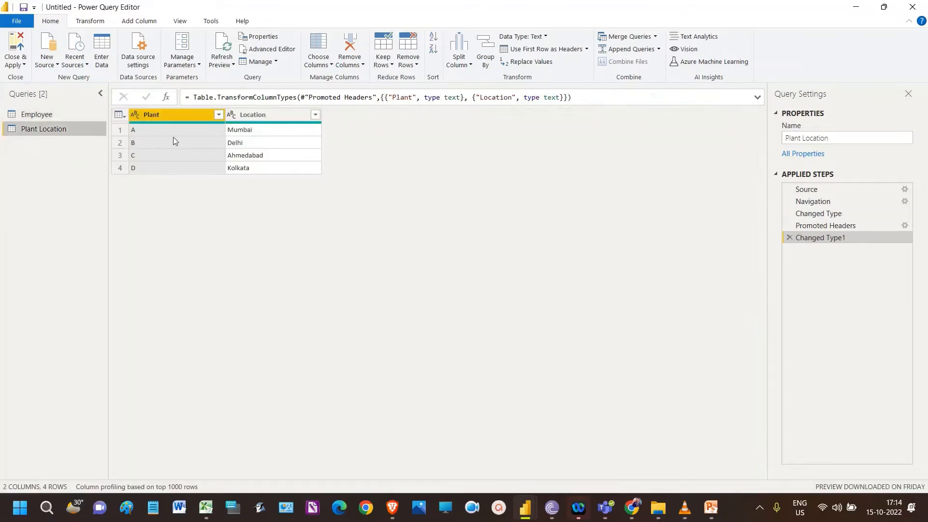
pyautogui.click(43, 117)
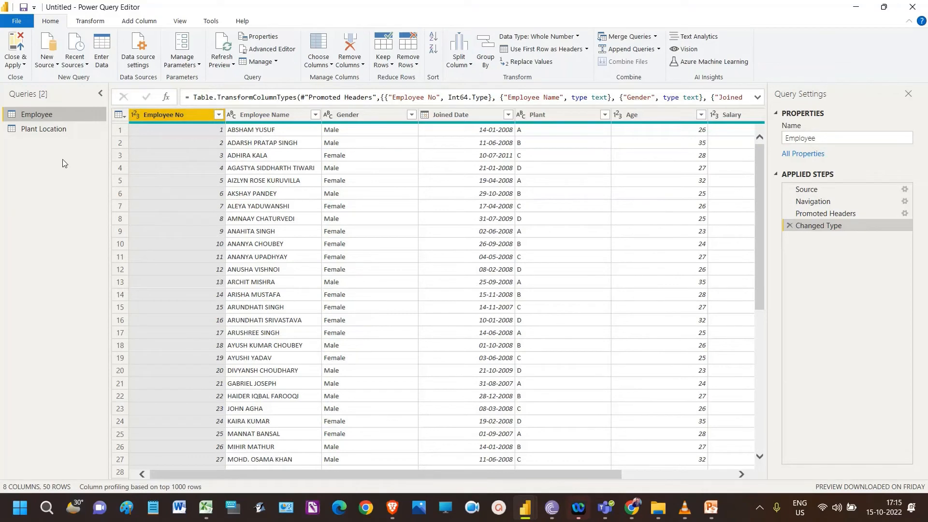
pyautogui.click(17, 47)
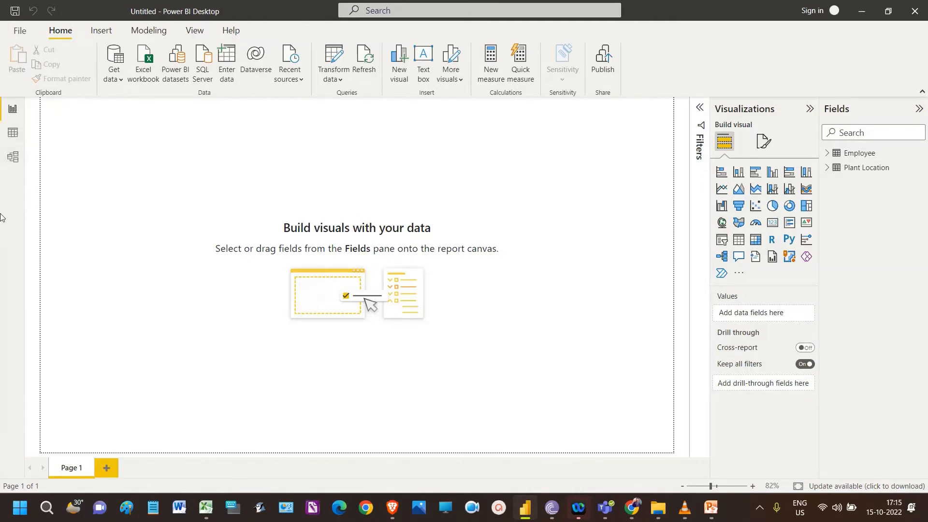
# Examine the relationship between Employee and Plant Location in the model, including its linked columns and cardinality.
pyautogui.click(14, 160)
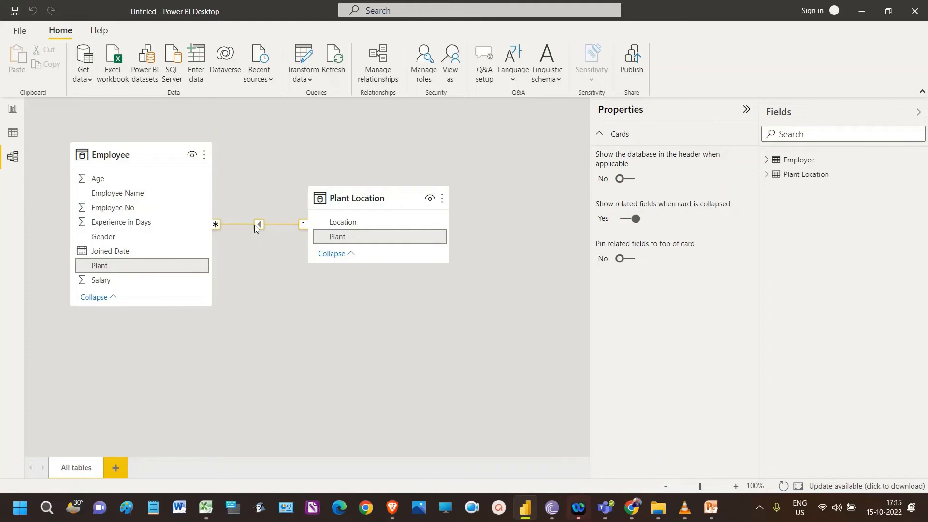
pyautogui.click(384, 59)
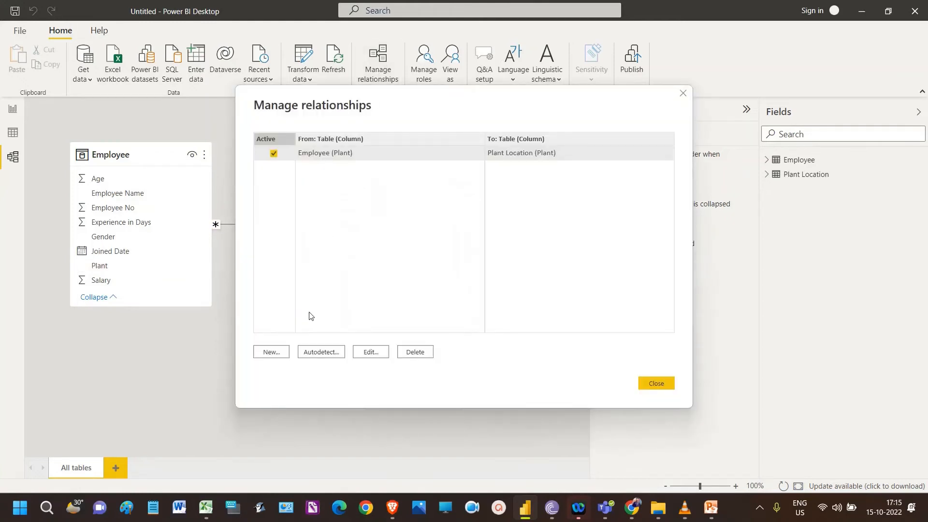
pyautogui.doubleClick(367, 153)
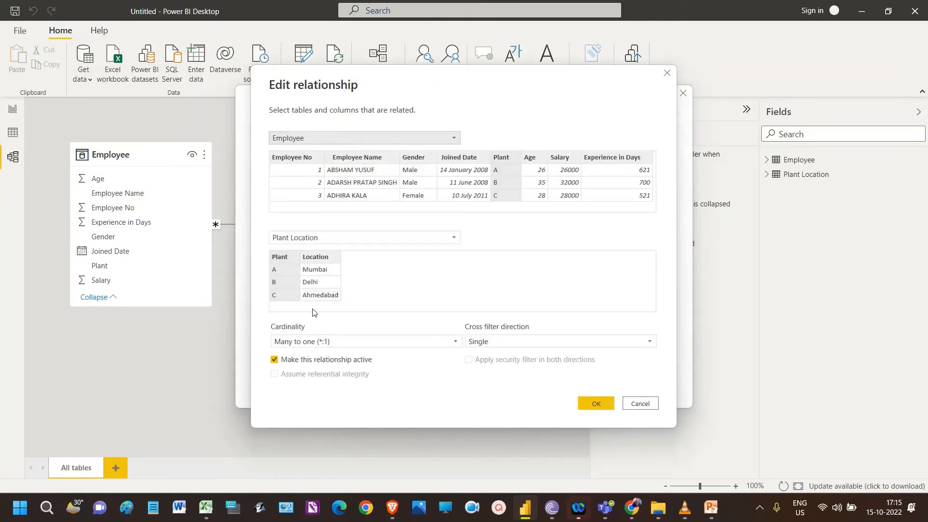
pyautogui.click(329, 137)
pyautogui.click(329, 138)
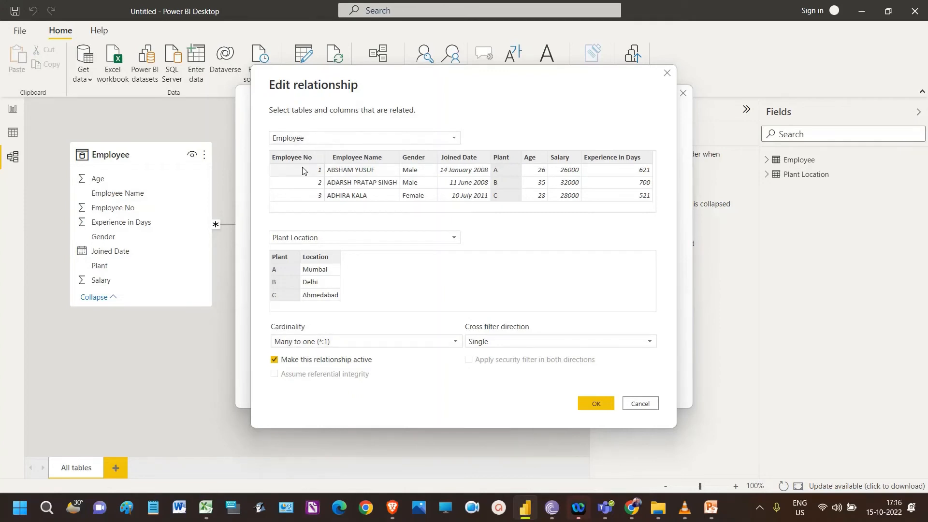
# Try Plant Location as the relationship's first table, restore Employee there, and finish managing relationships.
pyautogui.click(341, 140)
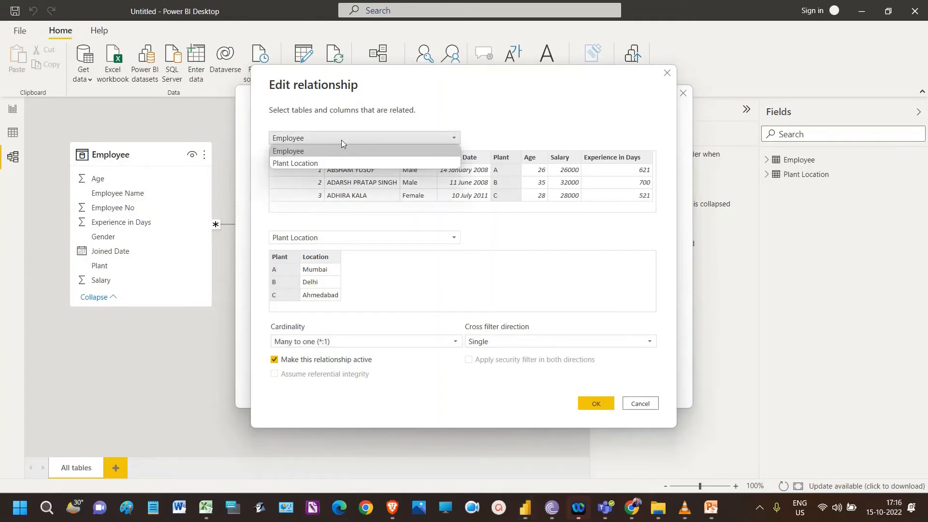
pyautogui.click(332, 164)
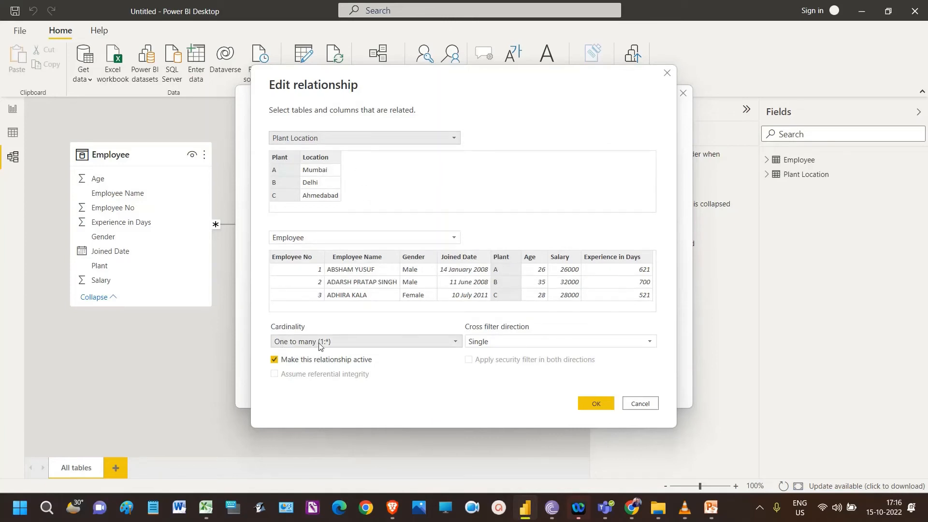
pyautogui.click(328, 137)
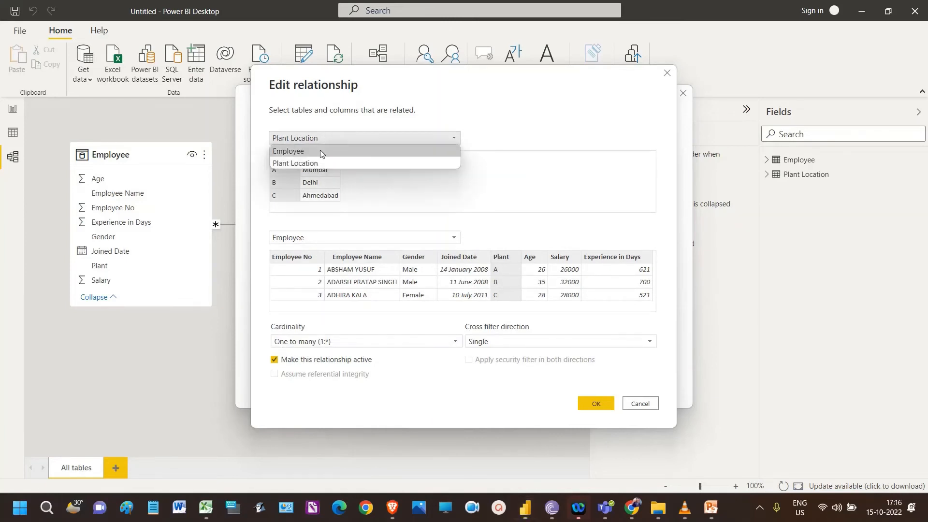
pyautogui.click(320, 150)
pyautogui.click(611, 408)
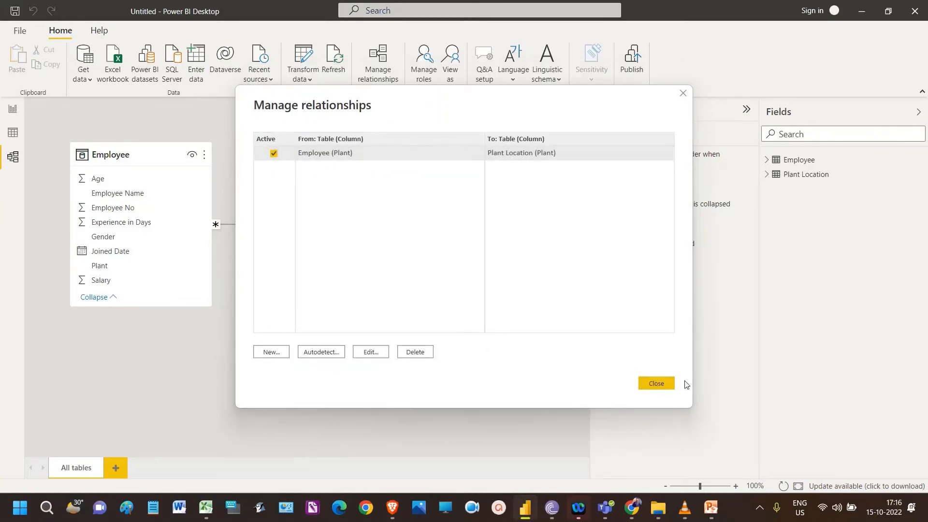
pyautogui.click(670, 385)
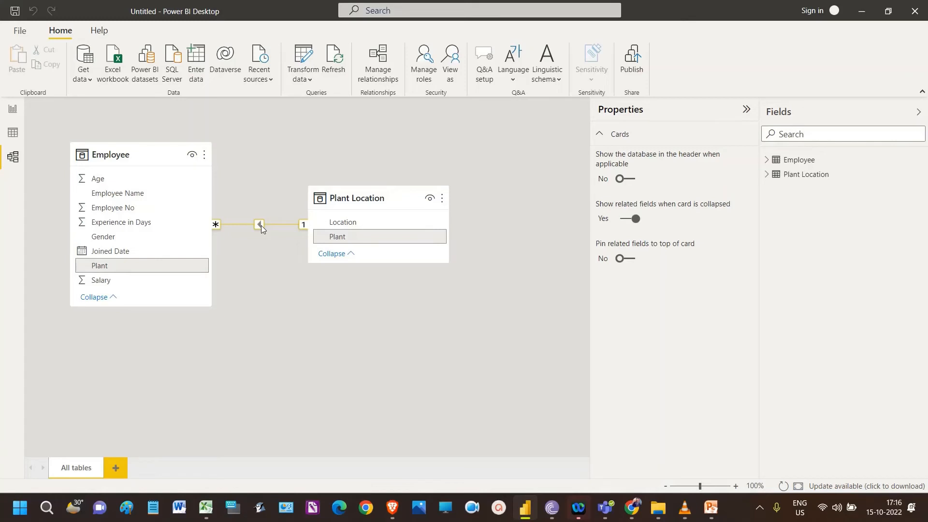
# Delete the relationship between the Employee and Plant Location tables.
pyautogui.rightClick(261, 225)
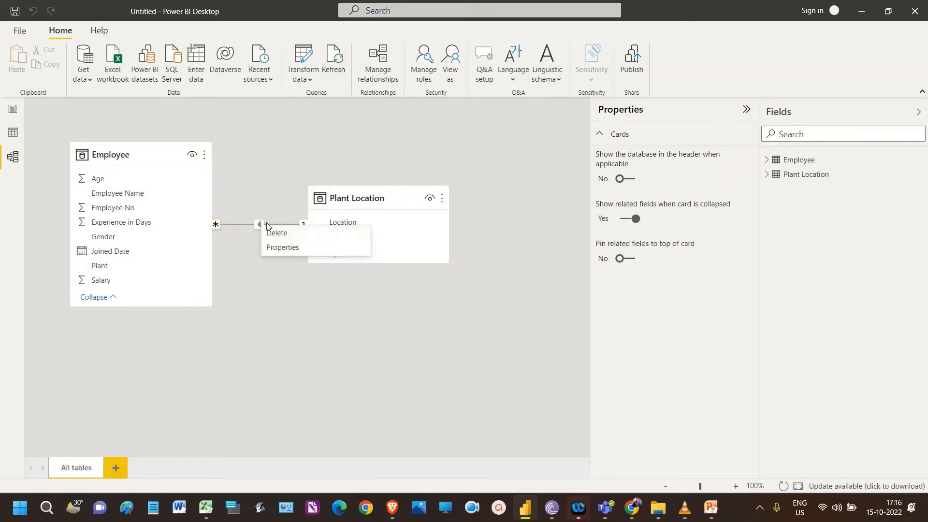
pyautogui.click(277, 234)
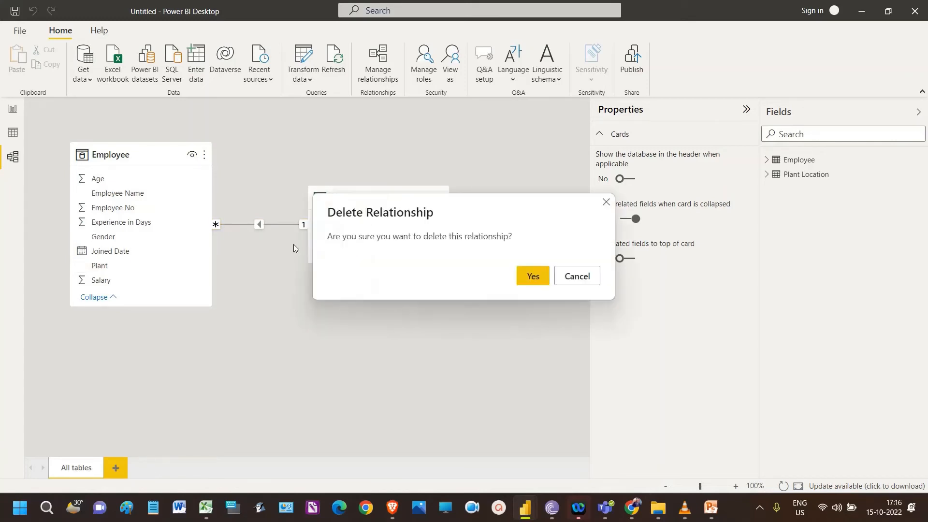
pyautogui.click(534, 278)
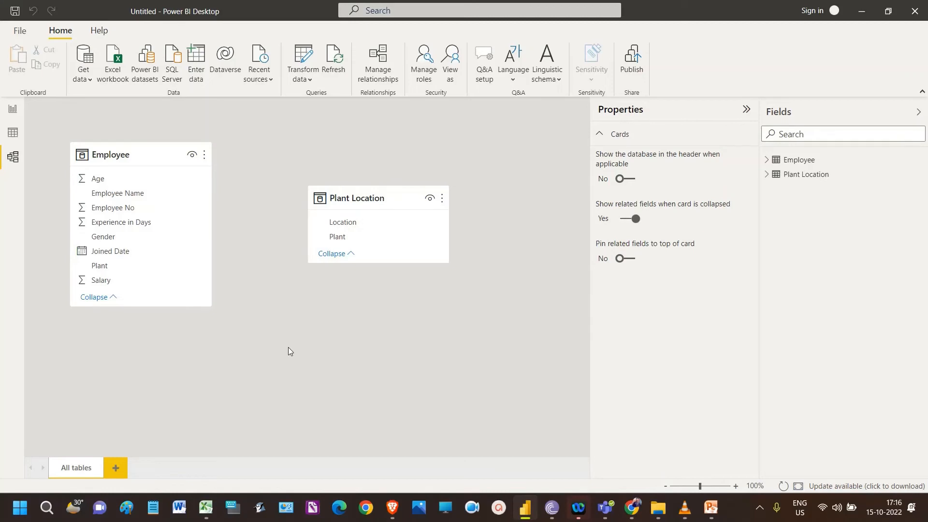
# Align the Plant Location card with the Employee card and relate its Plant field to Employee's Plant field.
pyautogui.moveTo(381, 211); pyautogui.dragTo(318, 152)
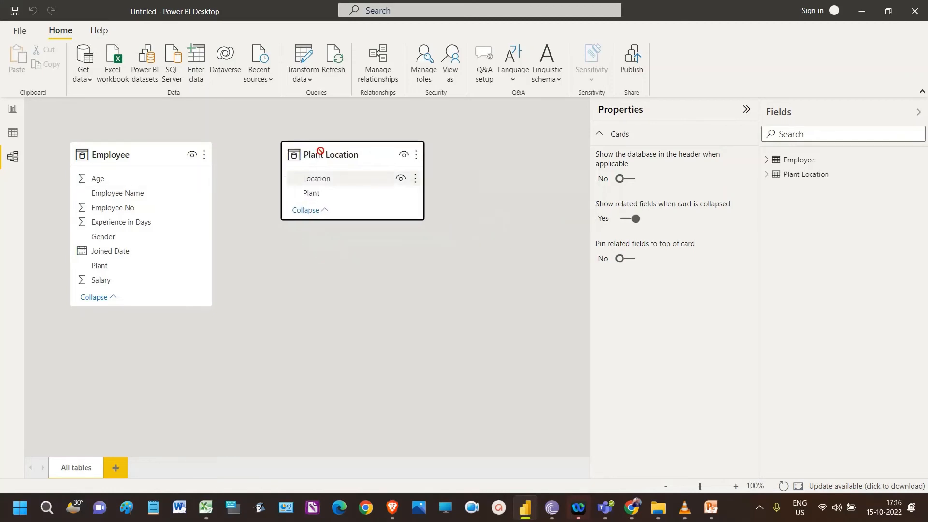
pyautogui.click(323, 199)
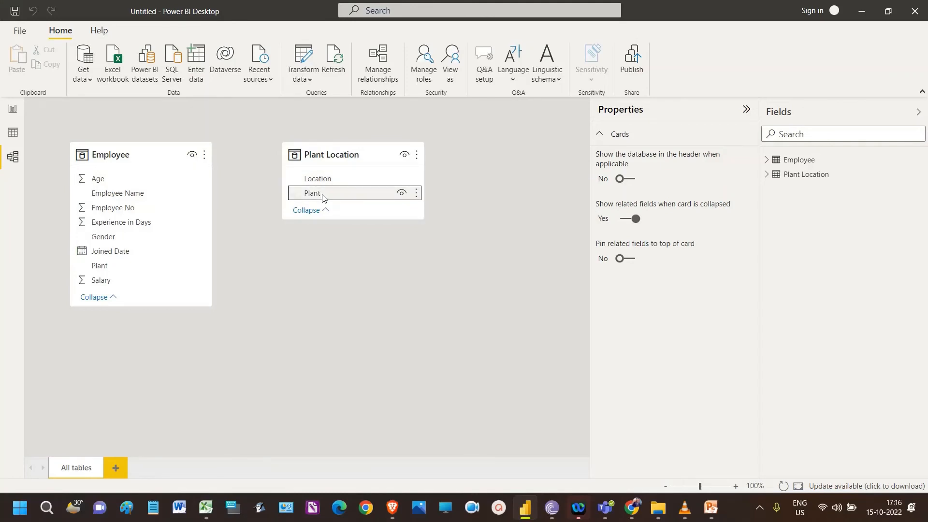
pyautogui.moveTo(323, 198); pyautogui.dragTo(111, 270)
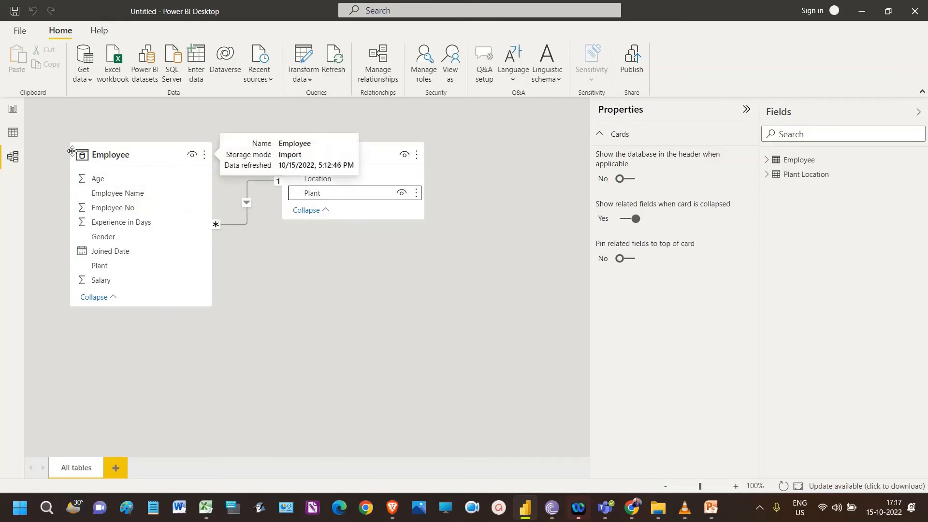
# Open the report page and expand the Employee and Plant Location tables to list their fields.
pyautogui.click(10, 133)
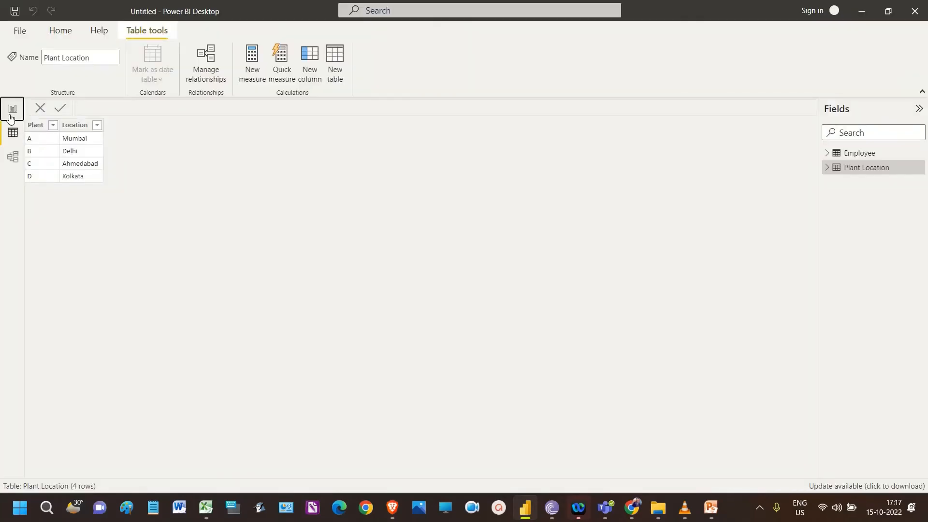
pyautogui.click(12, 110)
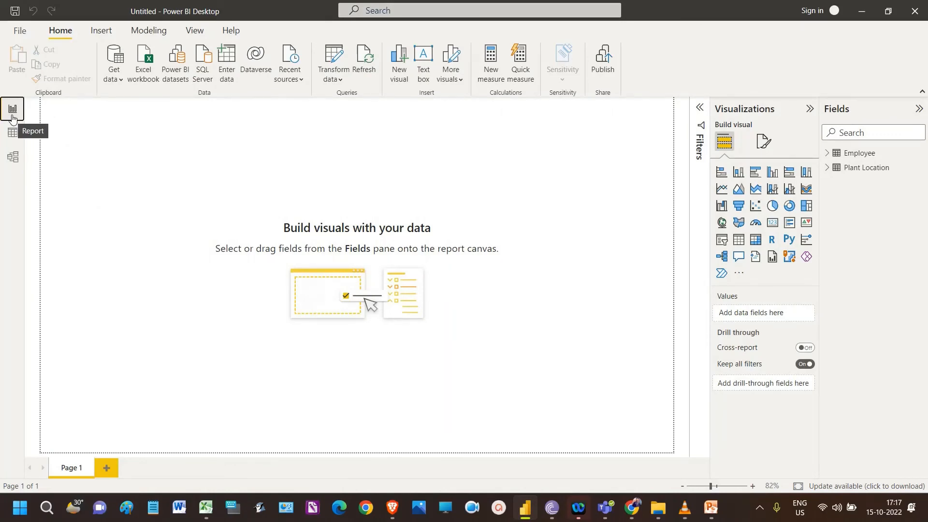
pyautogui.click(827, 153)
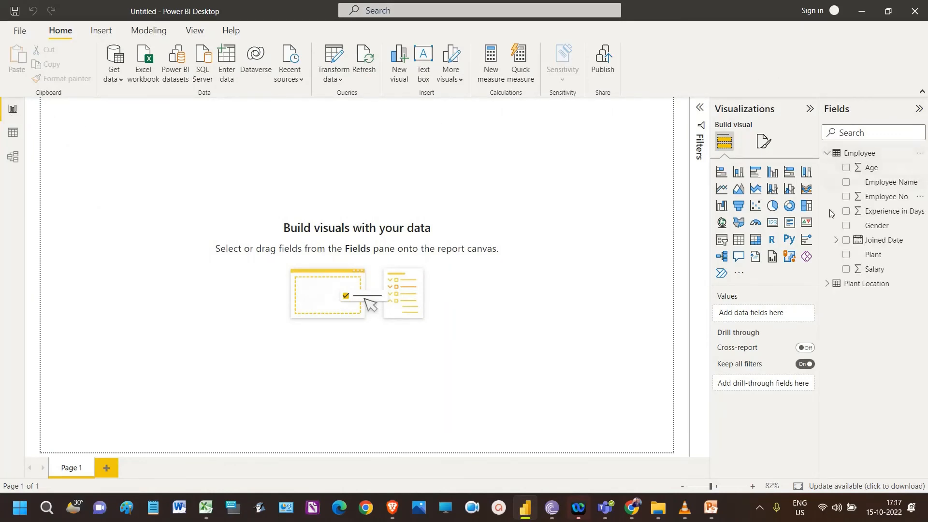
pyautogui.click(825, 288)
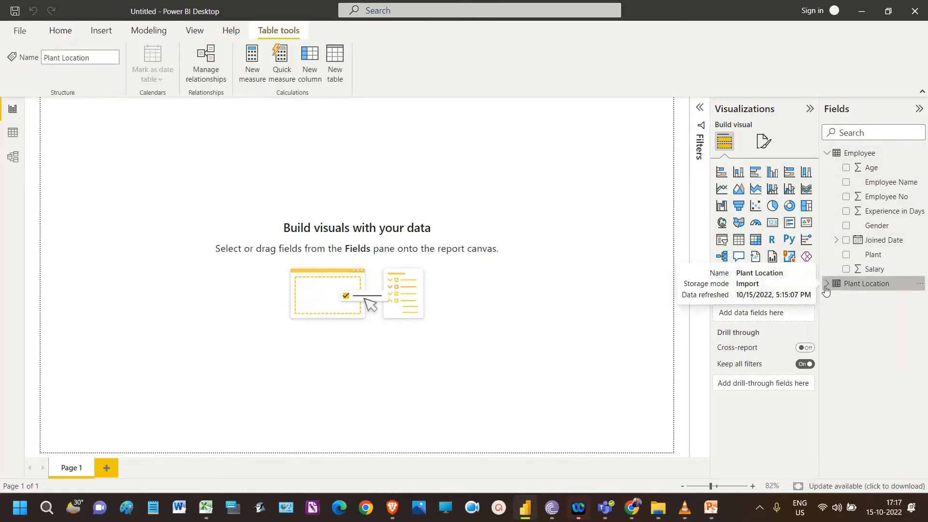
pyautogui.click(826, 286)
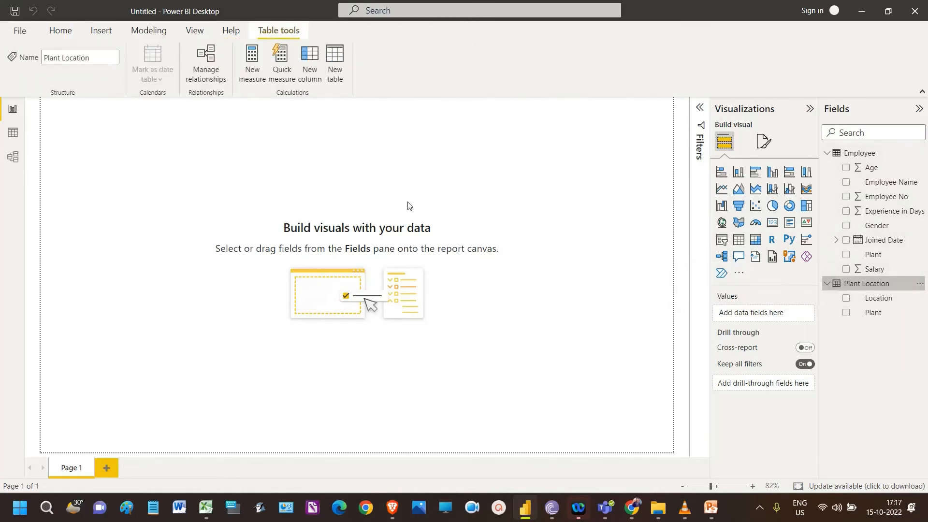
# Delete the relationship linking the Employee and Plant Location tables in the model.
pyautogui.click(12, 157)
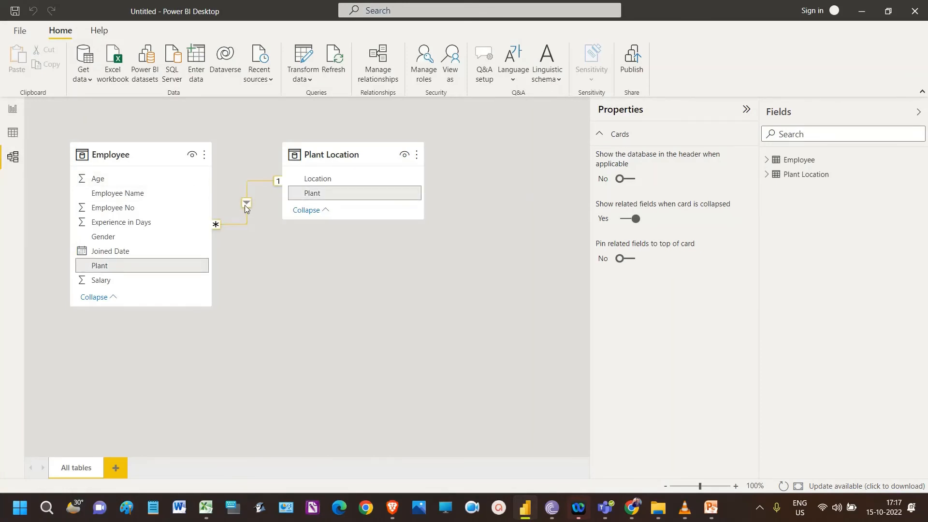
pyautogui.rightClick(244, 204)
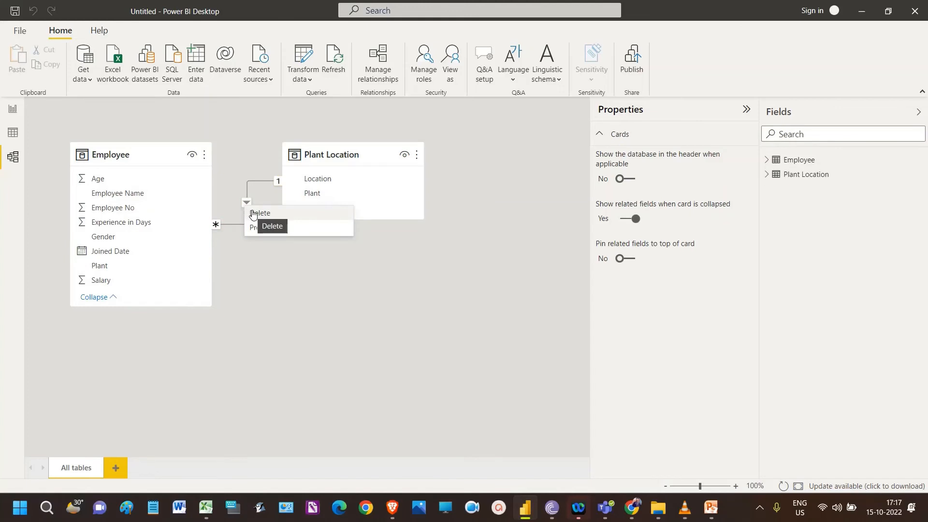
pyautogui.click(252, 214)
pyautogui.click(543, 283)
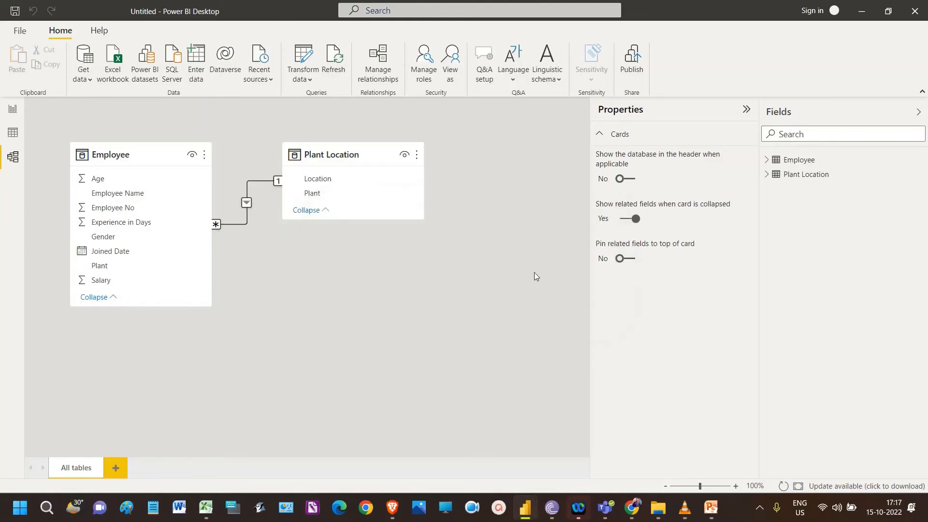
# Add a card visual showing Employee No to the report page and move it slightly down from the page's upper edge.
pyautogui.click(13, 108)
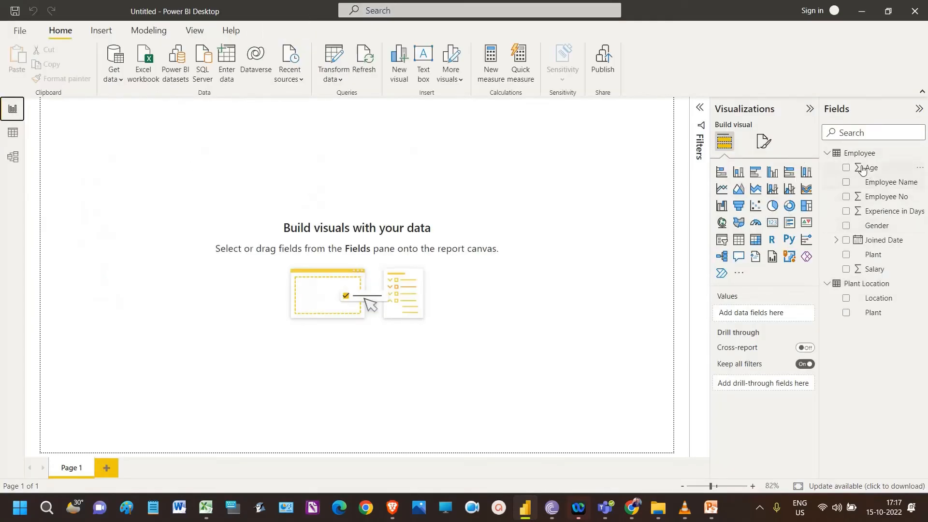
pyautogui.moveTo(875, 197); pyautogui.dragTo(248, 161)
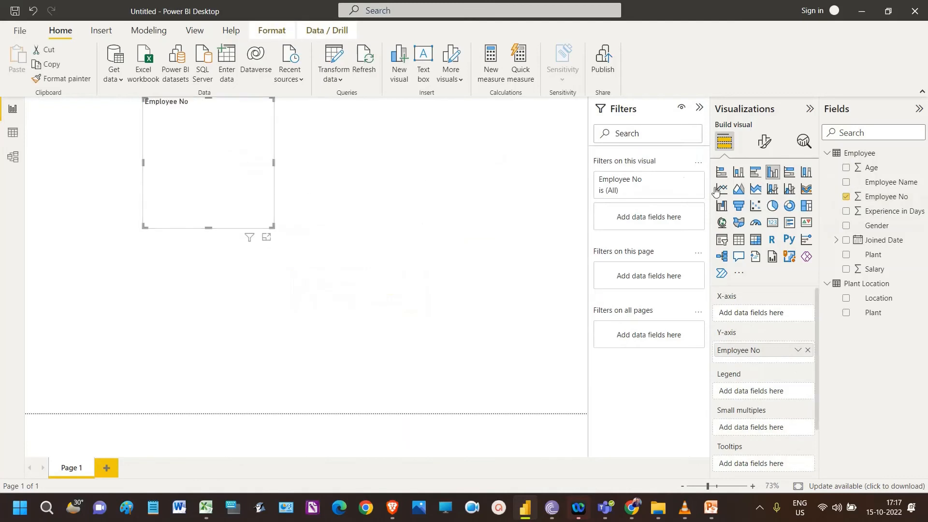
pyautogui.click(773, 226)
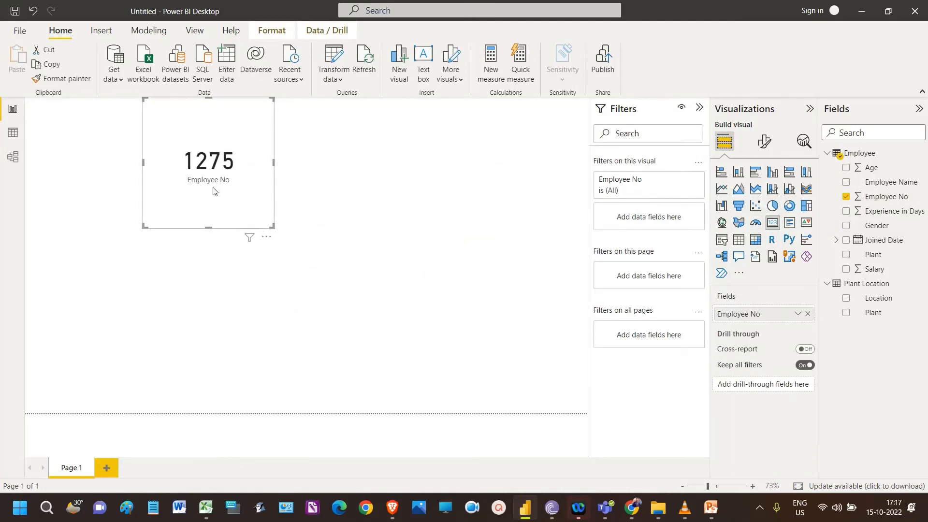
pyautogui.moveTo(213, 191); pyautogui.dragTo(218, 230)
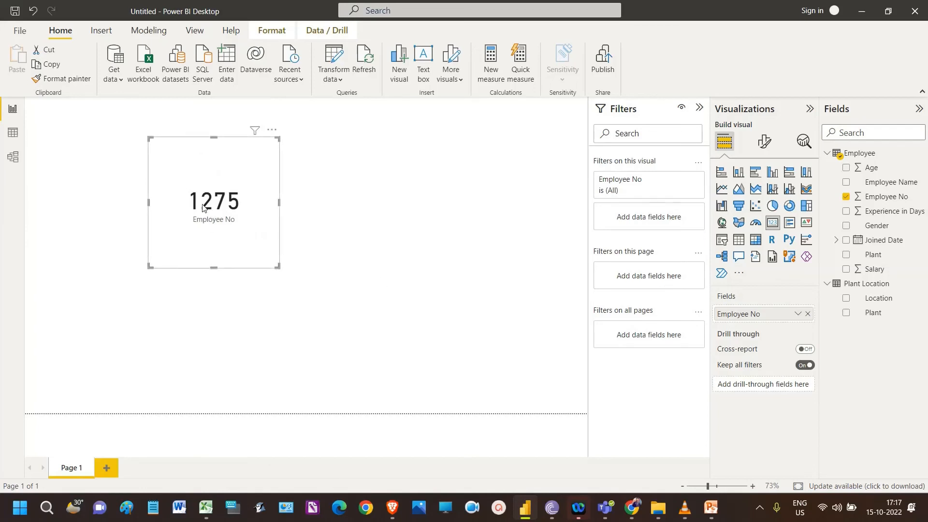
pyautogui.moveTo(200, 217)
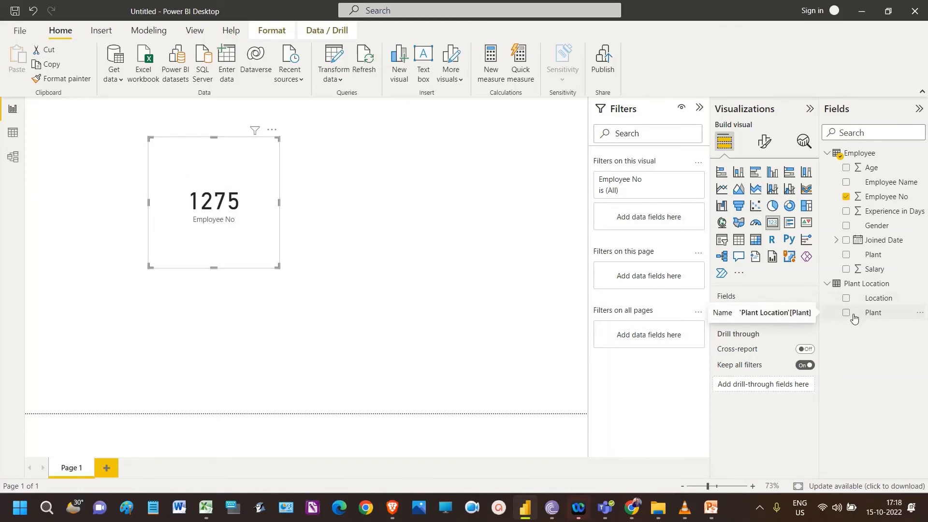
# Add a slicer on the Plant field of the Plant Location table beside the Employee No card.
pyautogui.moveTo(859, 312); pyautogui.dragTo(372, 201)
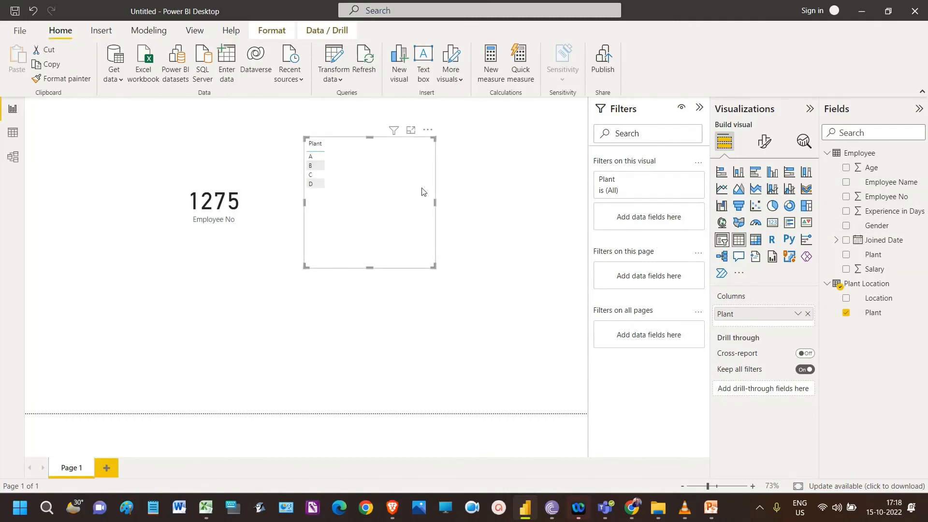
pyautogui.click(399, 198)
pyautogui.click(399, 197)
pyautogui.click(721, 243)
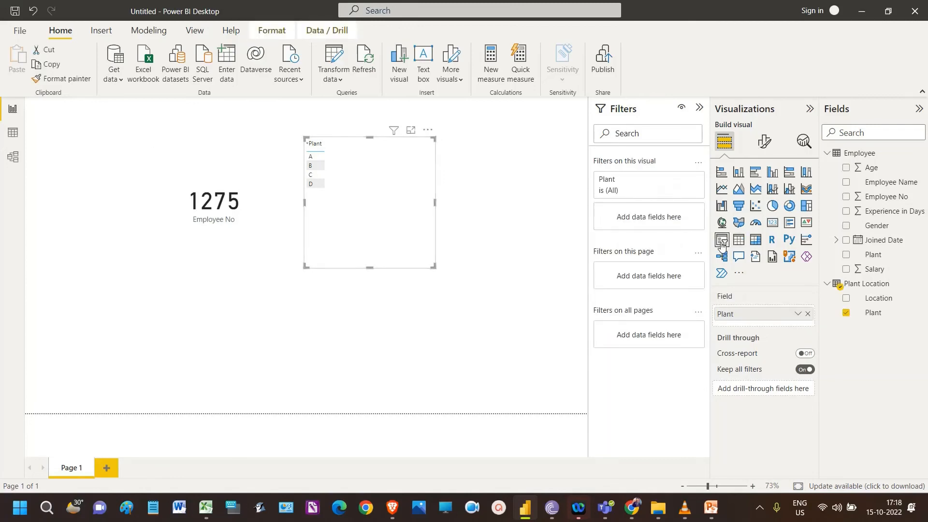
# Select plants A, B, C and D in turn in the slicer and check how the unrelated Employee No card responds.
pyautogui.click(313, 153)
pyautogui.click(313, 166)
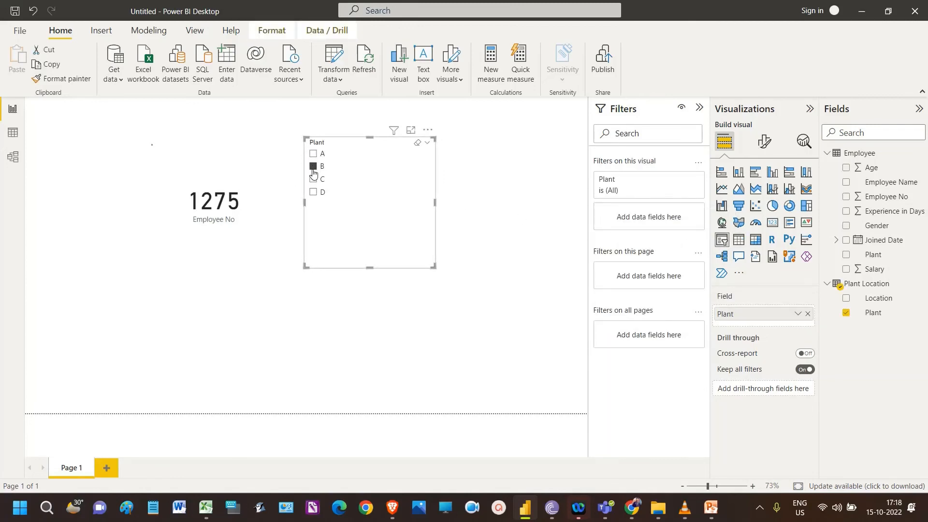
pyautogui.click(313, 179)
pyautogui.click(313, 191)
pyautogui.click(313, 153)
pyautogui.click(313, 166)
pyautogui.click(314, 179)
pyautogui.click(313, 192)
pyautogui.click(314, 154)
pyautogui.click(313, 165)
pyautogui.click(313, 155)
pyautogui.click(313, 167)
pyautogui.click(313, 179)
pyautogui.click(313, 193)
# Relate the Plant Location table's Plant field to the Employee table's Plant field in the model.
pyautogui.click(11, 159)
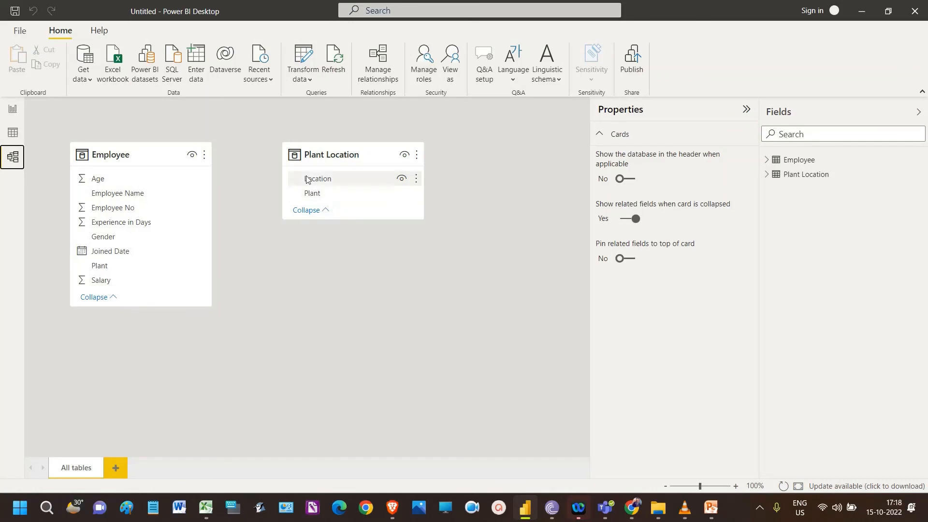
pyautogui.moveTo(323, 194); pyautogui.dragTo(138, 269)
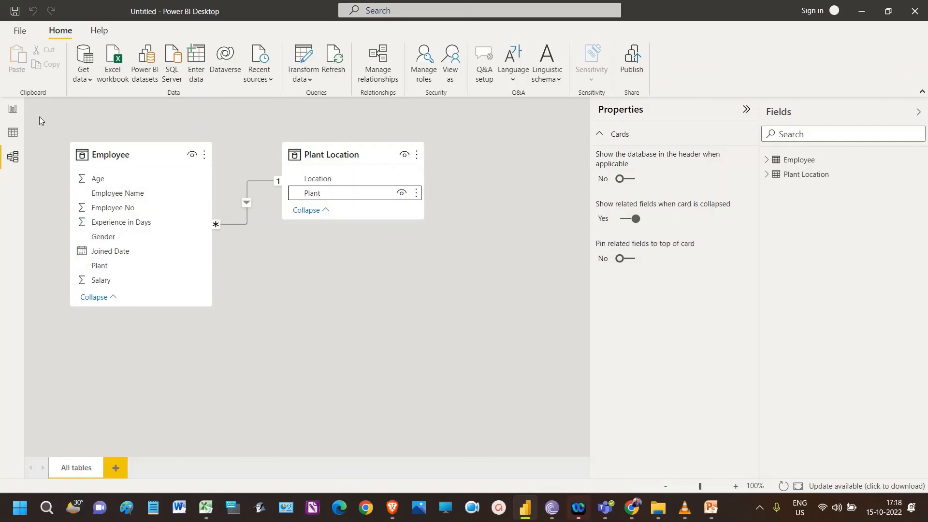
# Return to the report and compare the Employee No card while filtering by plants A, B and D with the tables related.
pyautogui.click(13, 115)
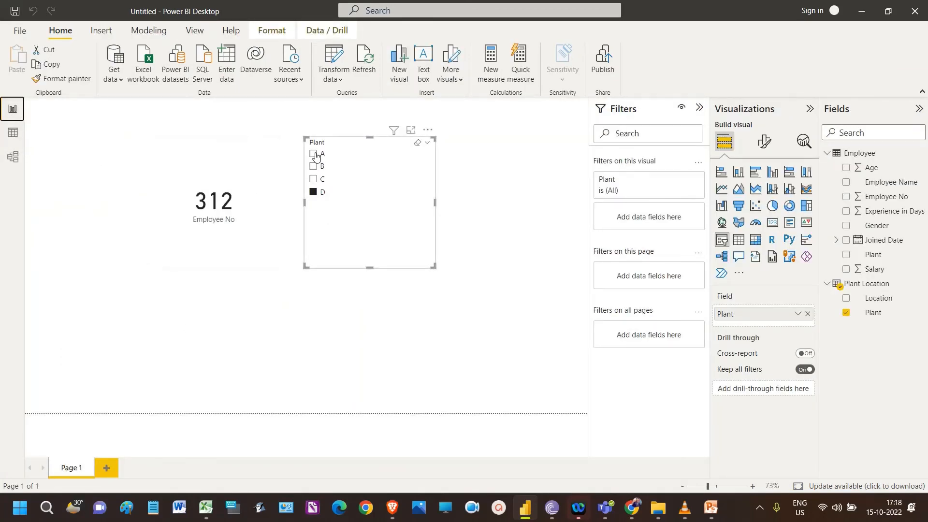
pyautogui.click(314, 154)
pyautogui.click(313, 166)
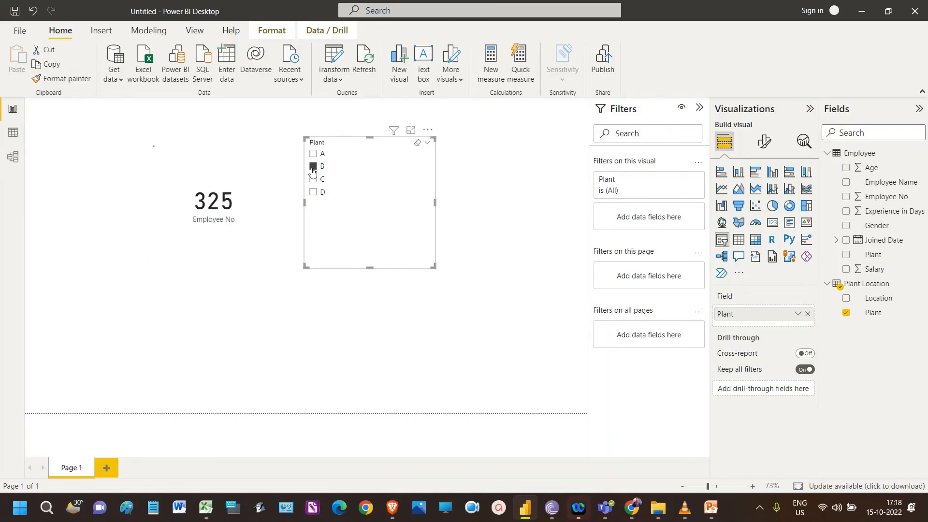
pyautogui.click(313, 155)
pyautogui.click(312, 167)
pyautogui.click(313, 193)
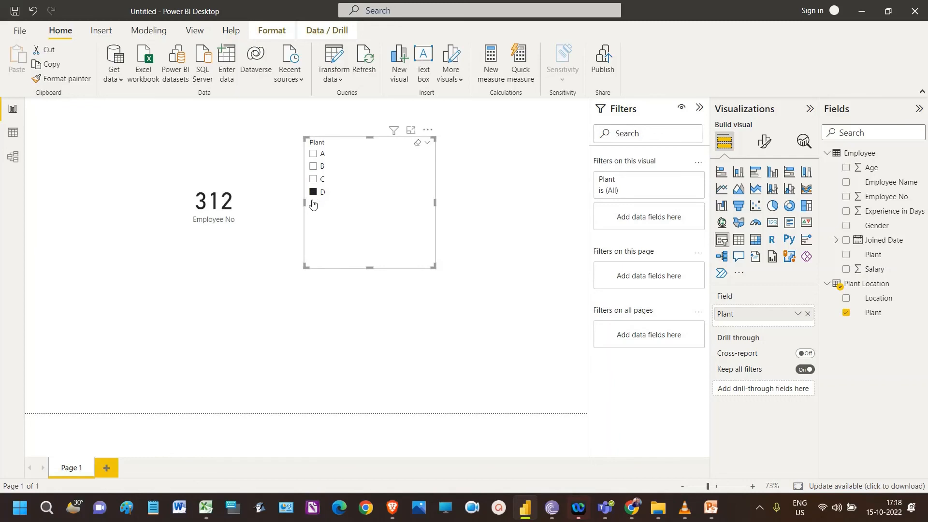
pyautogui.click(313, 153)
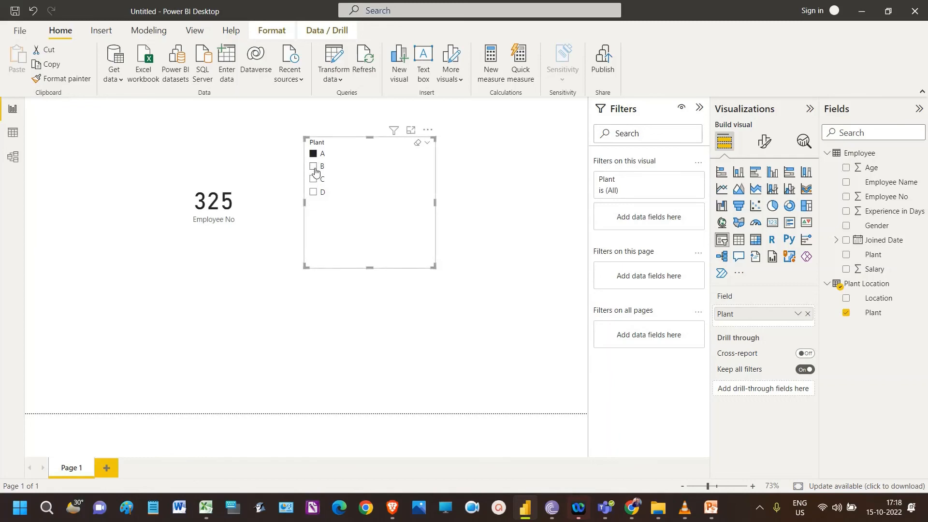
pyautogui.click(313, 166)
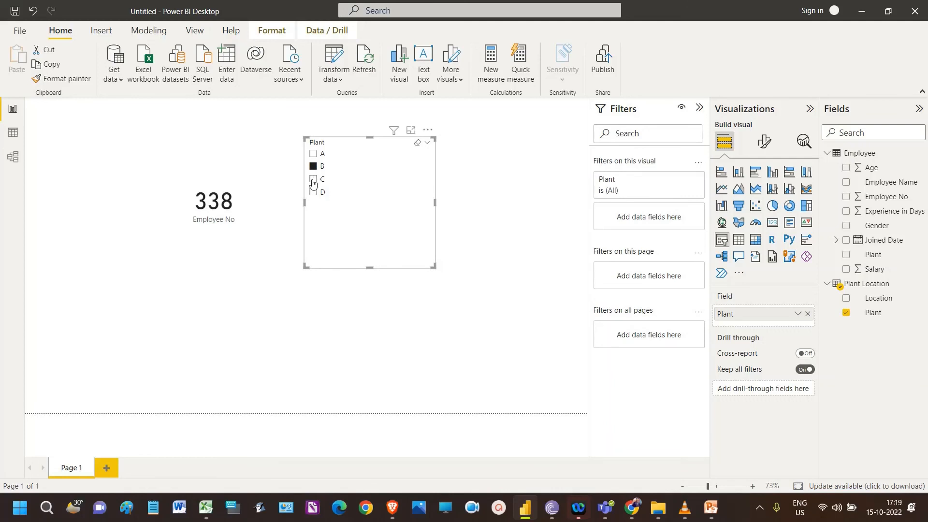